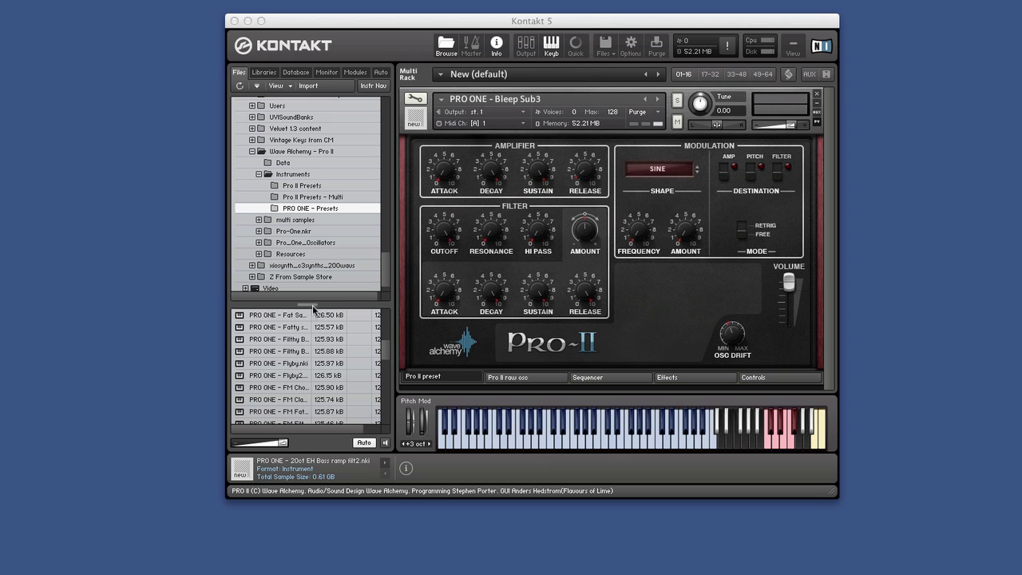
Step: Enlarge the browser file list and browse Pro II Presets, Pro II Presets - Multi and PRO ONE - Presets
left_click_drag(313, 308, 315, 251)
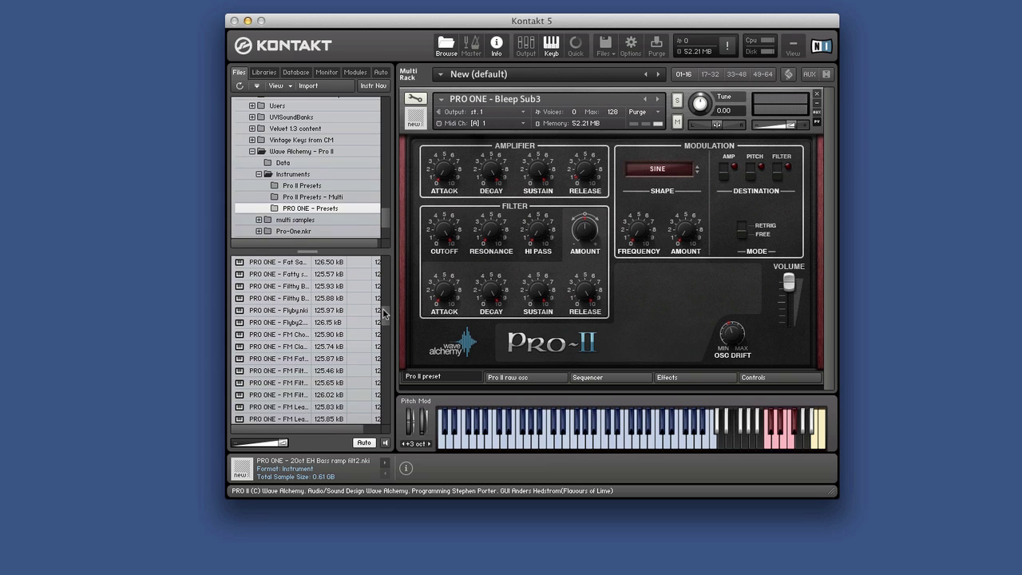
scroll(384, 313, "up", 2)
left_click(302, 187)
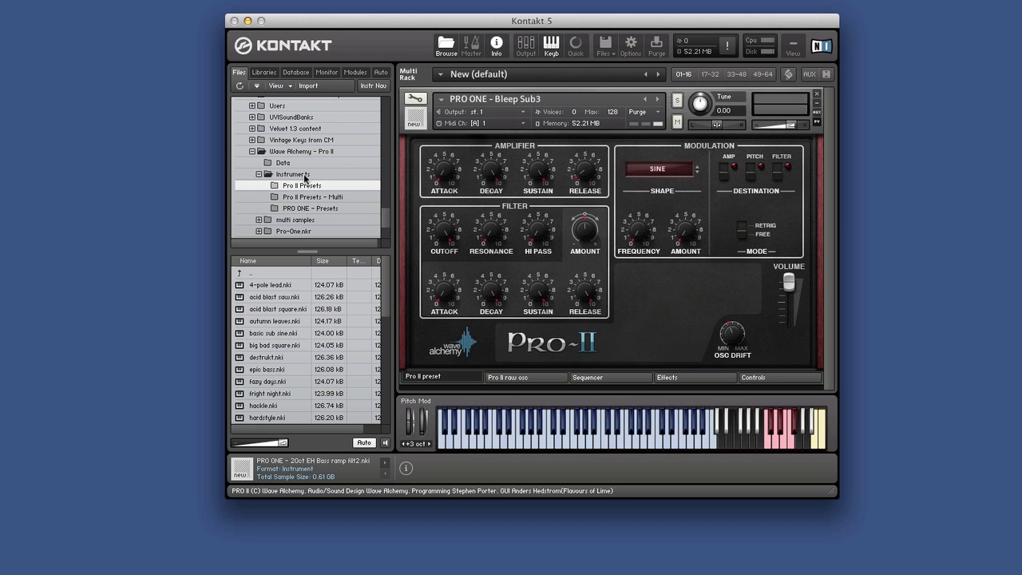
left_click(303, 197)
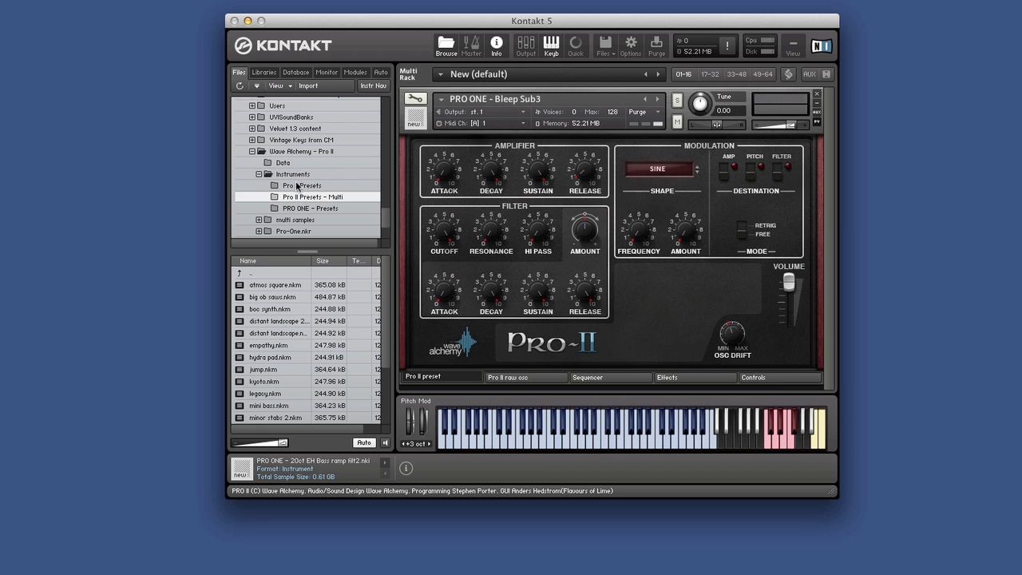
left_click(297, 186)
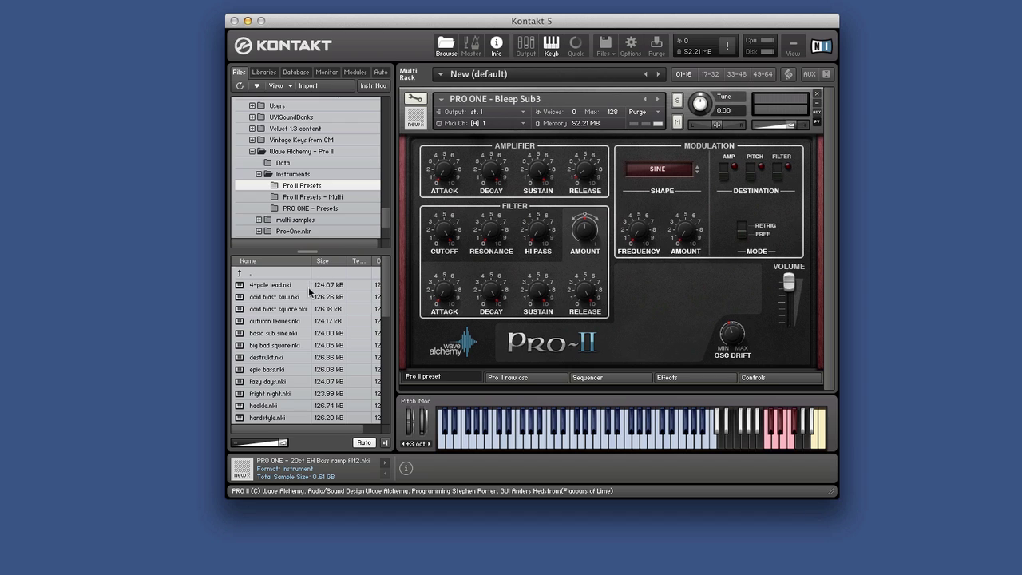
left_click(311, 210)
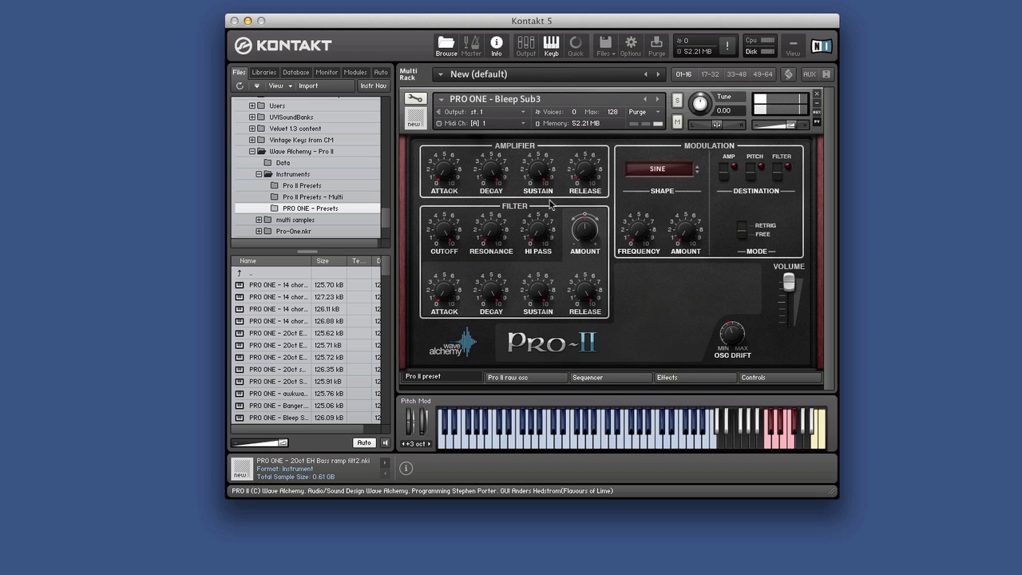
Step: On the raw oscillator page, set oscillators 1 and 2 to the PWM 50 waveform
left_click(523, 381)
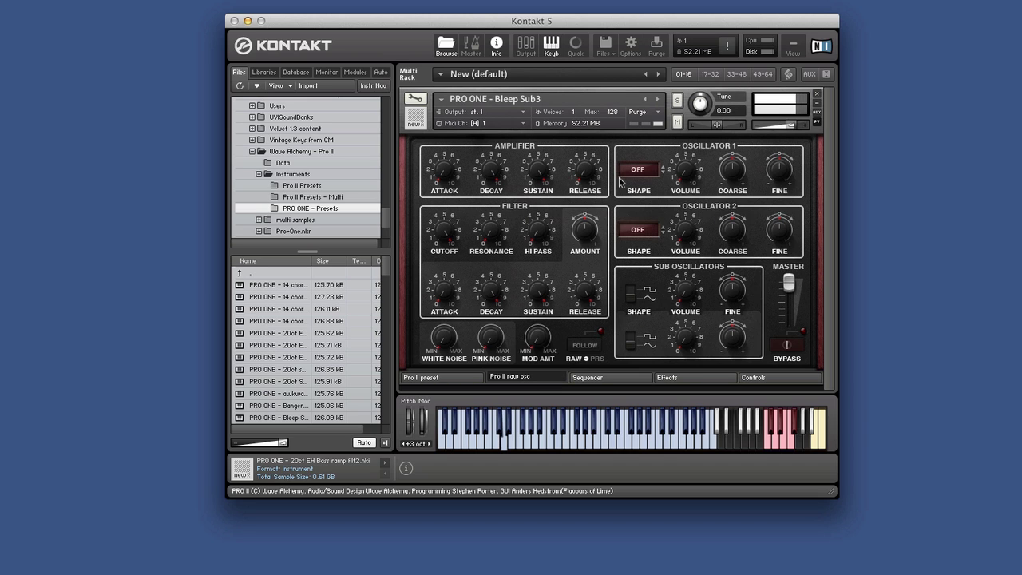
left_click_drag(637, 177, 647, 144)
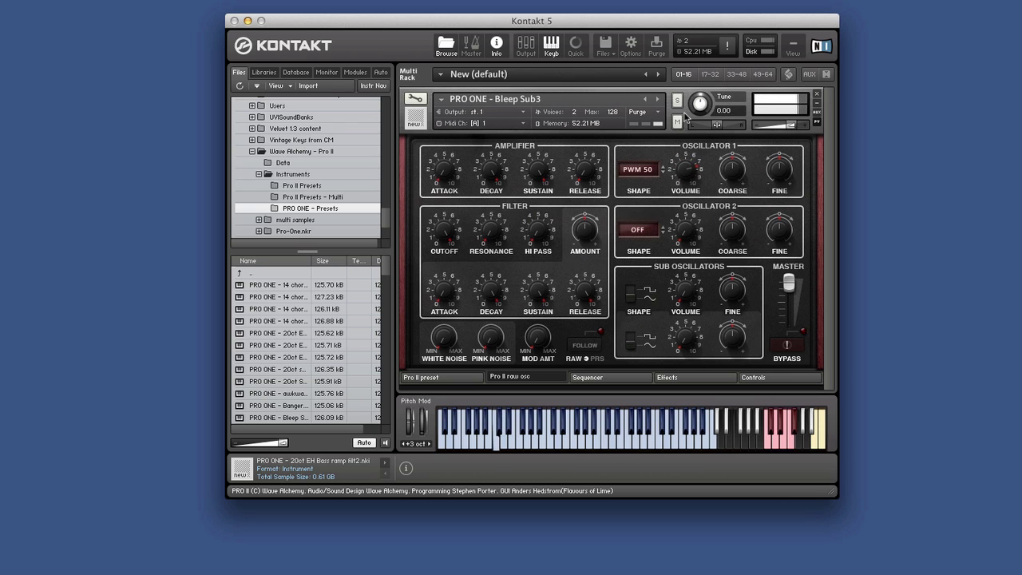
left_click(648, 224)
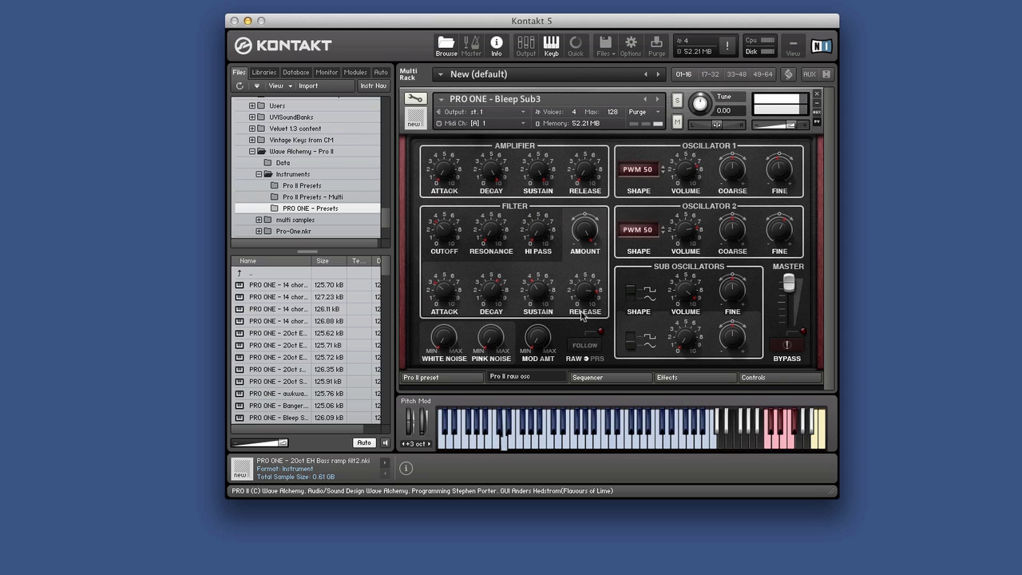
Step: Pull the MASTER fader down in two moves, briefly checking the main preset page
left_click_drag(788, 284, 789, 301)
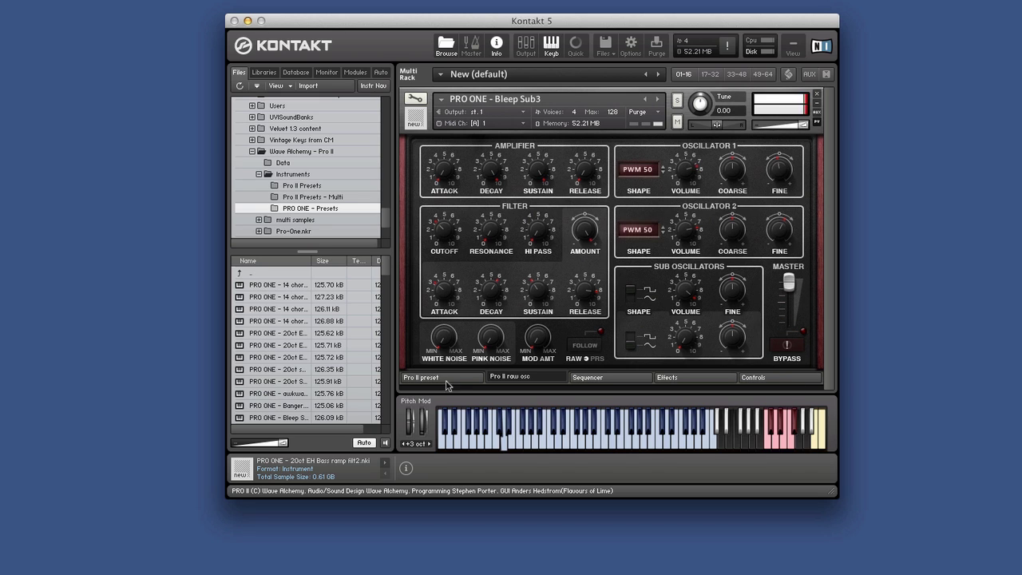
left_click(448, 379)
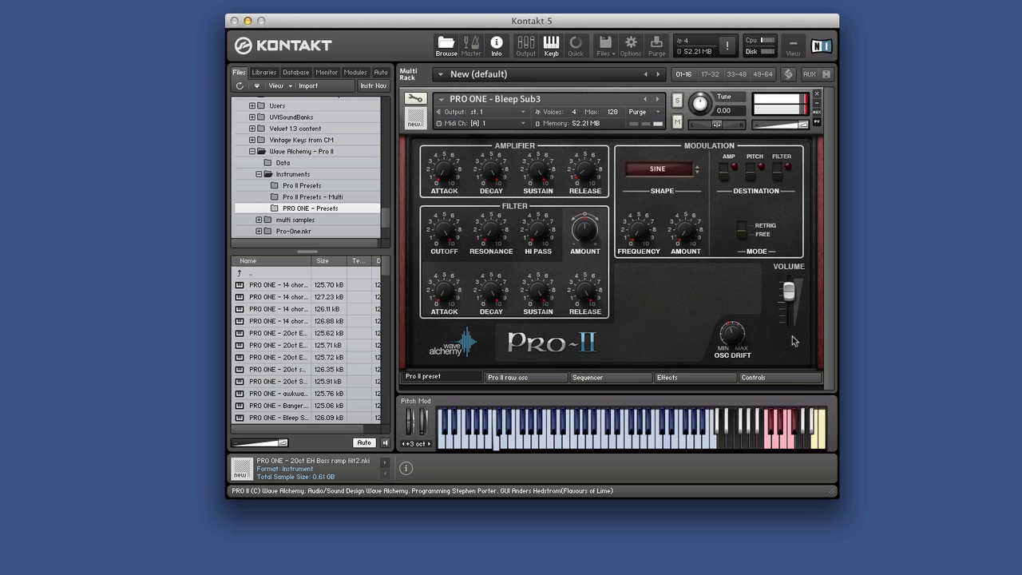
left_click(523, 376)
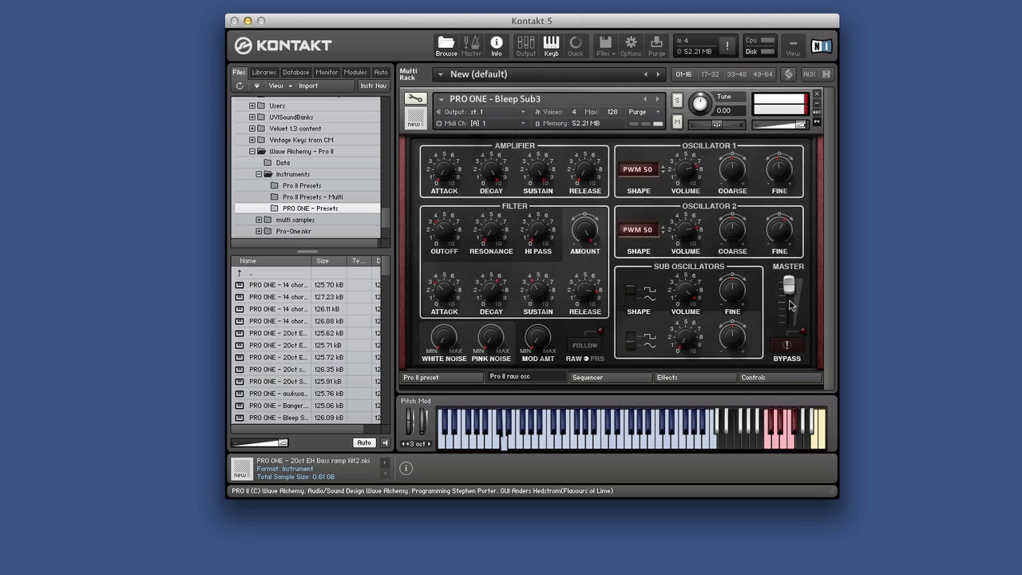
left_click_drag(790, 306, 790, 316)
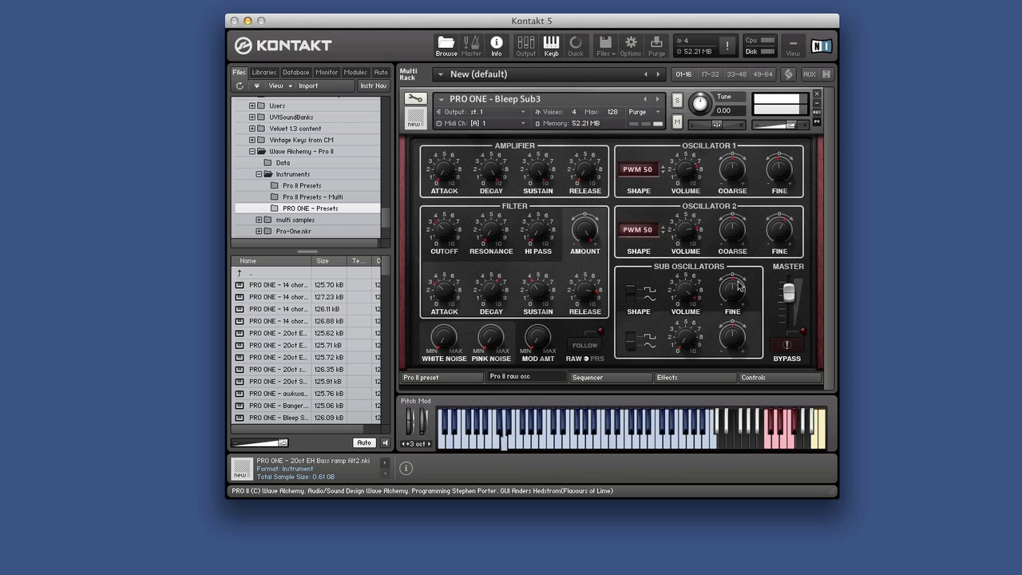
Step: On the effects page, try the phaser, then switch on distortion, reverb, bitcrush and flanger
left_click(707, 382)
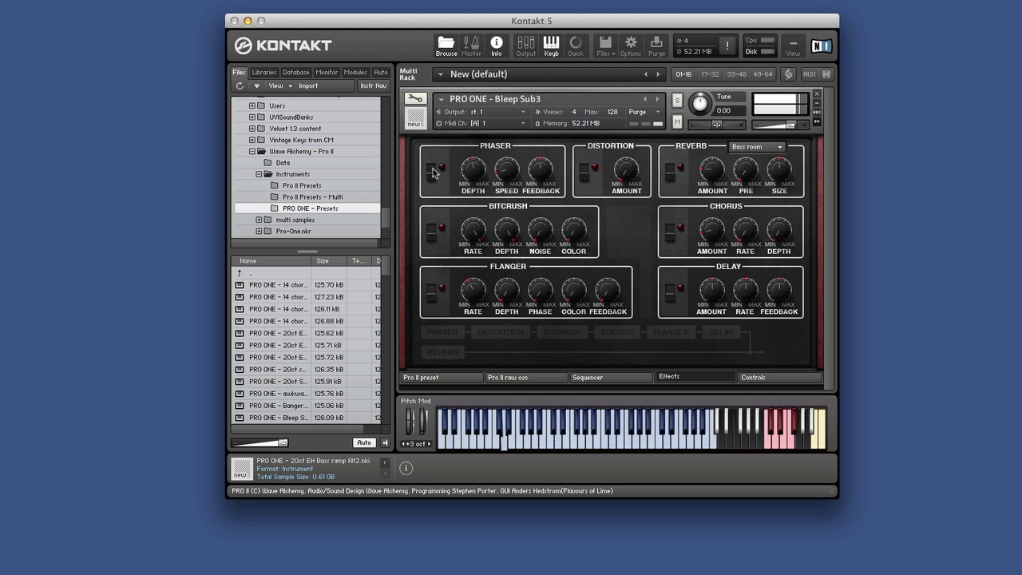
left_click(436, 173)
left_click(432, 172)
left_click(584, 172)
left_click(673, 176)
left_click(436, 232)
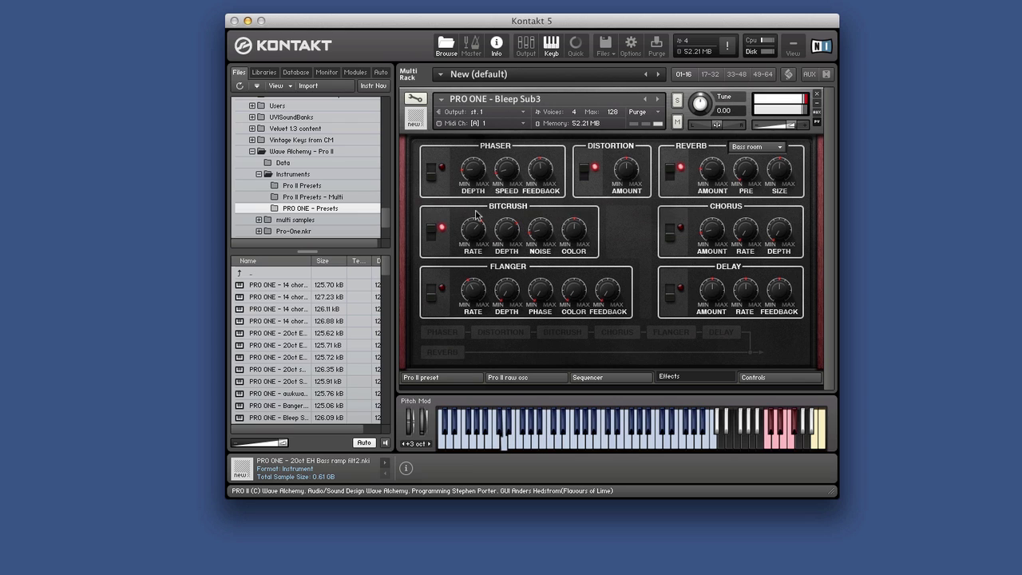
left_click(435, 294)
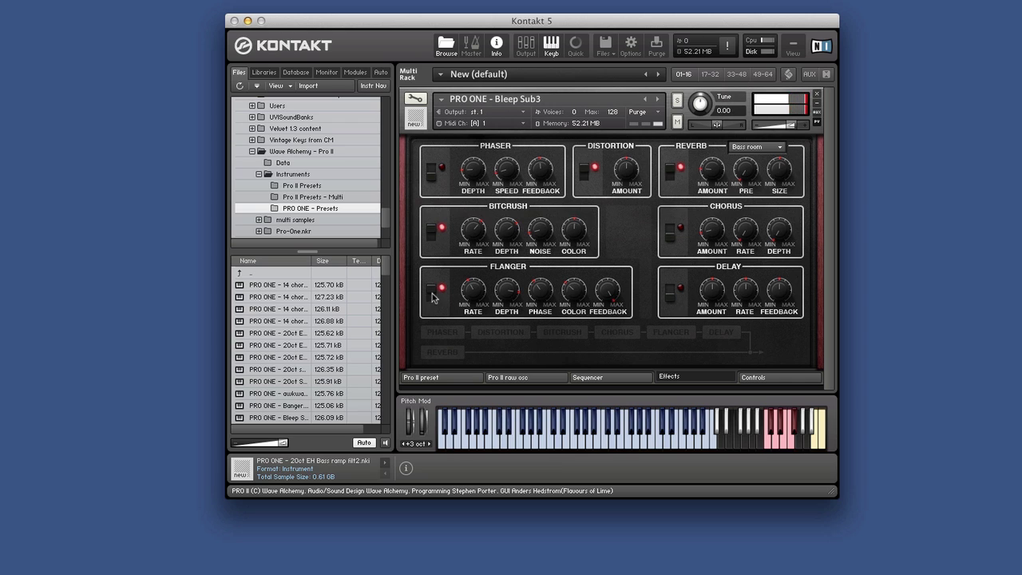
Step: Switch off bitcrush, reverb, distortion and delay so no effect remains active
left_click(431, 233)
left_click(671, 174)
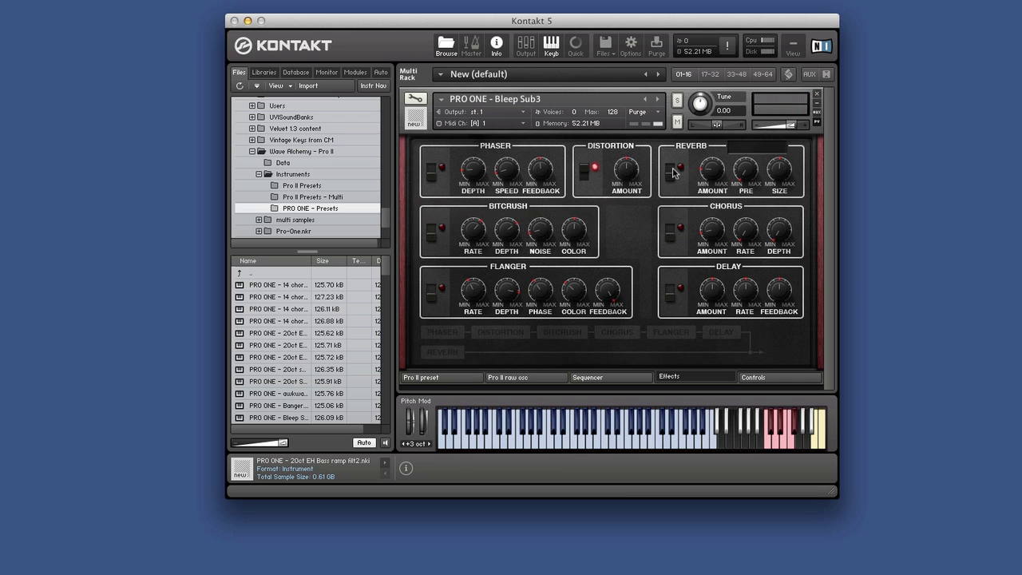
left_click(584, 174)
left_click(671, 292)
Step: Check the raw oscillator page, settle on the main Pro II preset page, and resize the browser
left_click(464, 379)
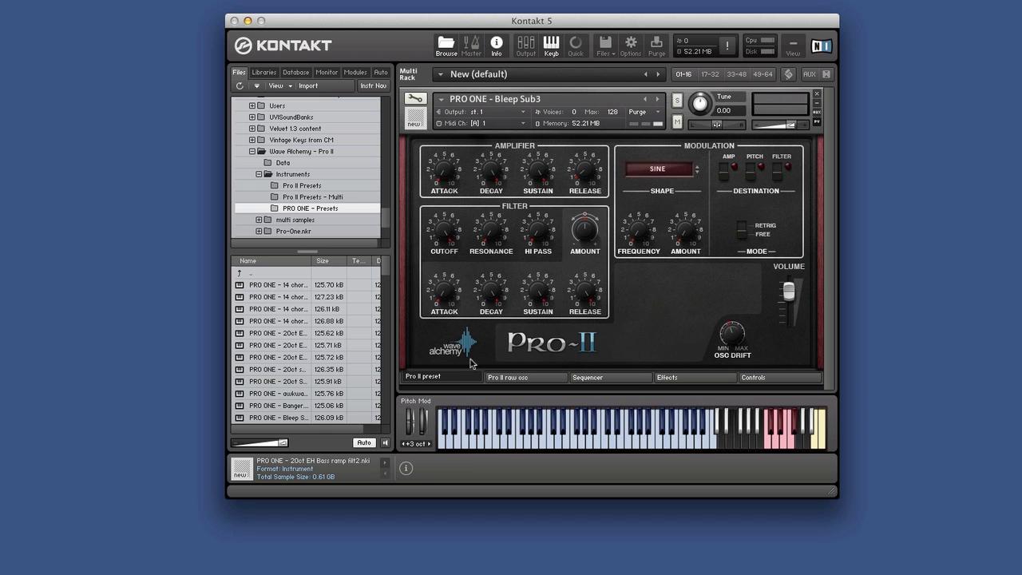
left_click(491, 378)
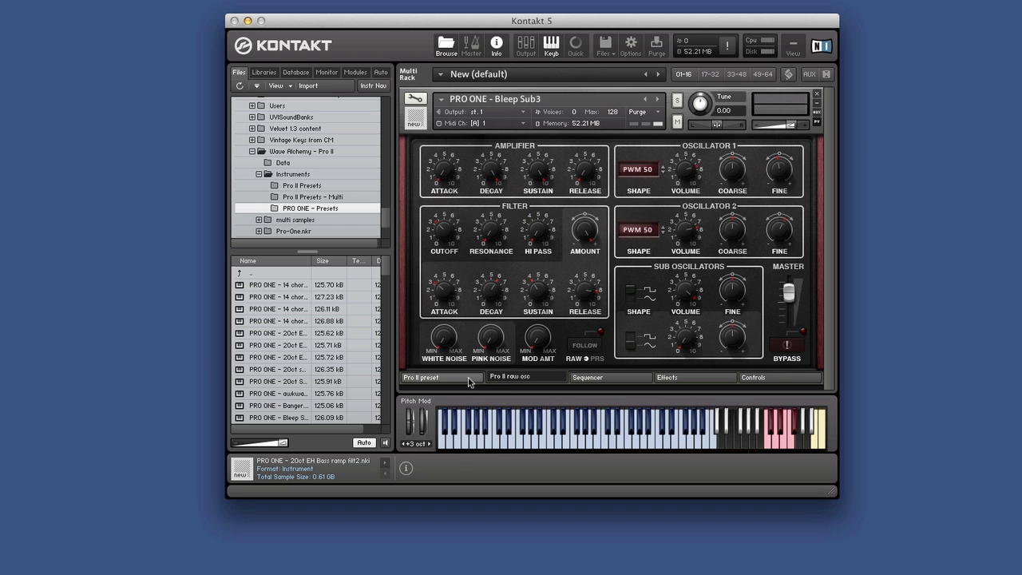
left_click(471, 380)
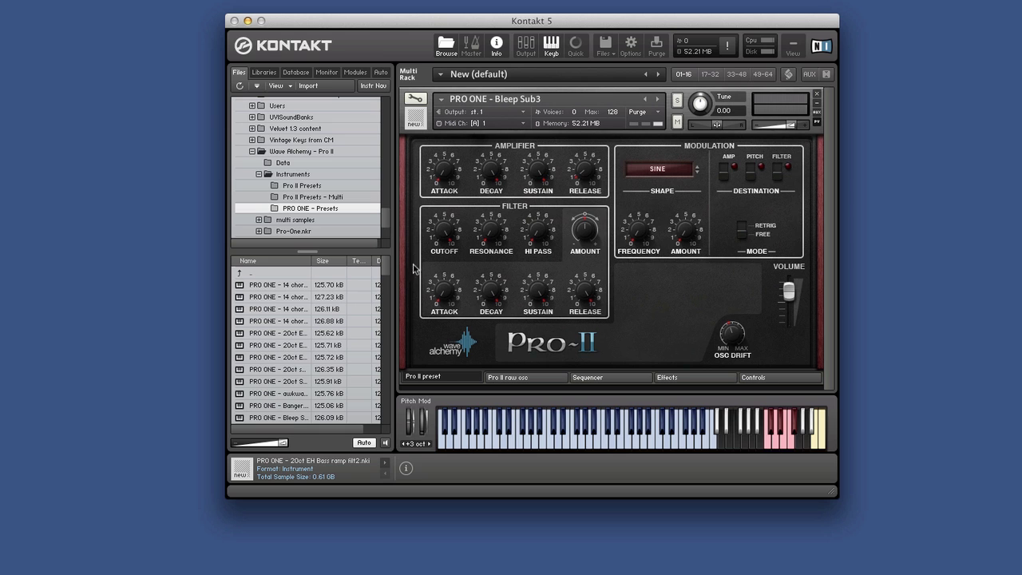
left_click_drag(388, 274, 389, 246)
Step: Load 4-pole lead, step through acid blast saw to acid blast square, and show its sequencer
left_click(317, 186)
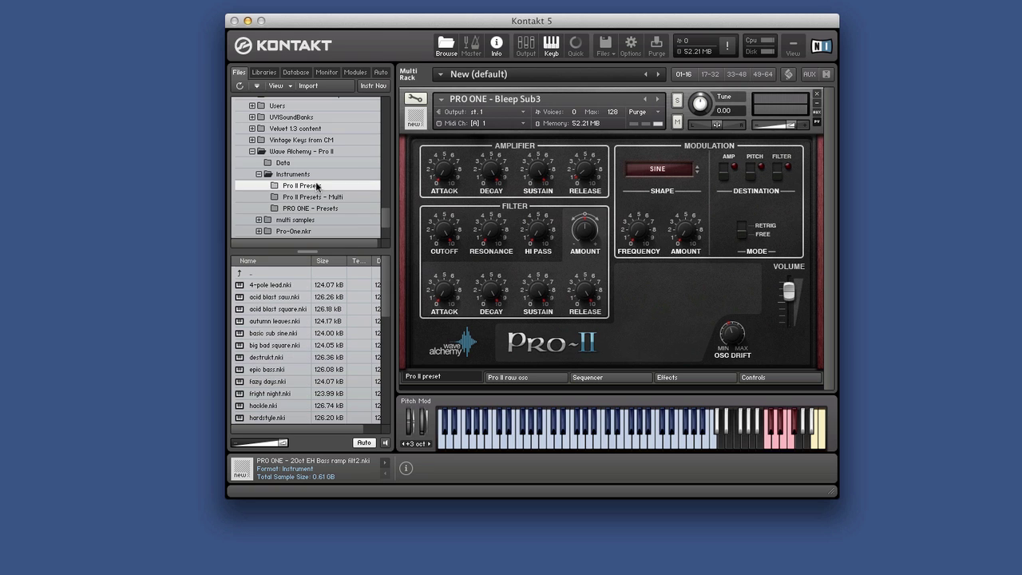
left_click_drag(280, 286, 513, 116)
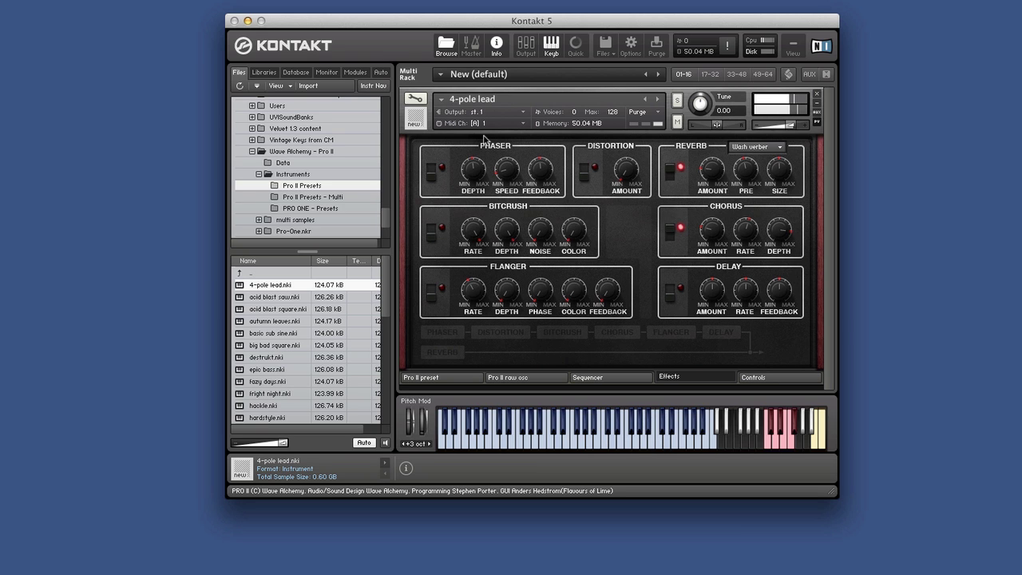
left_click(657, 100)
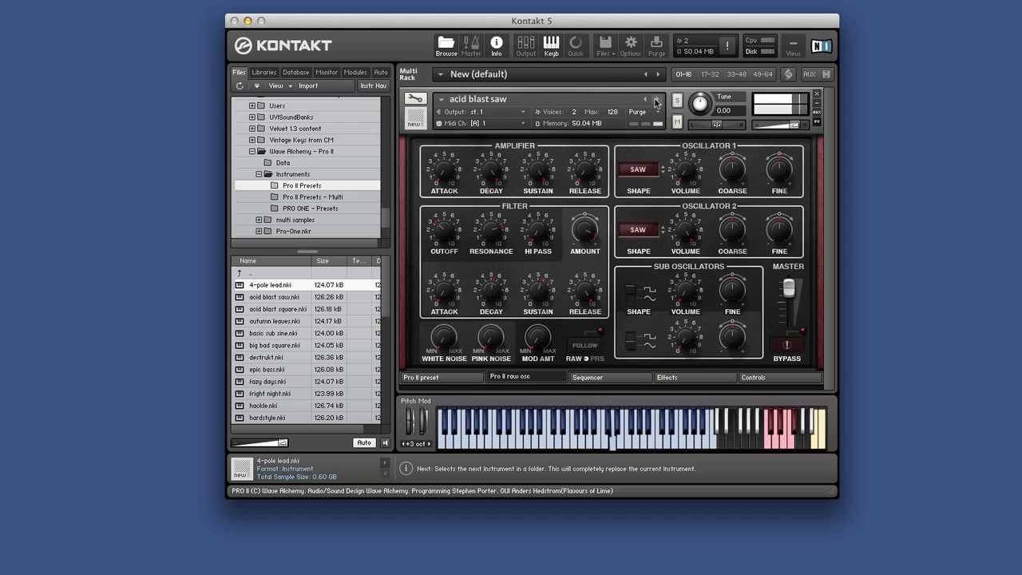
left_click(656, 99)
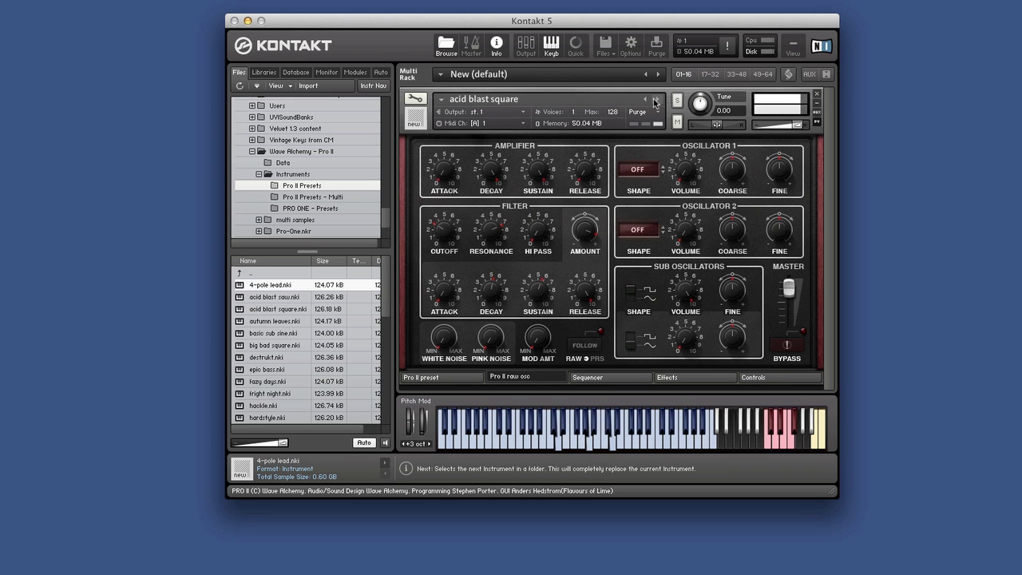
left_click(624, 378)
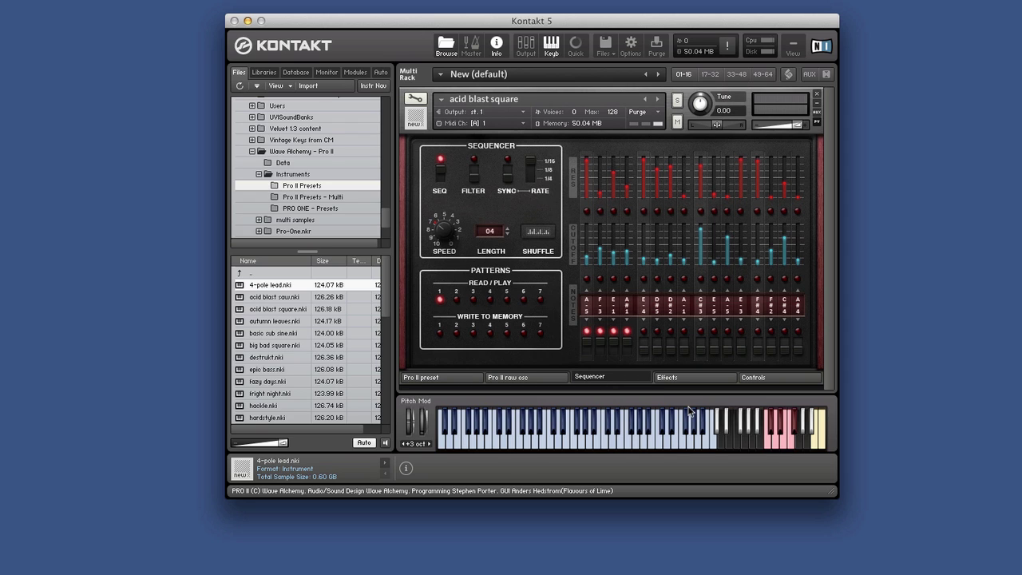
Step: Play a note, set volume to -9.0, lower step 1's resonance, and toggle filter sequencing on and off
left_click(794, 449)
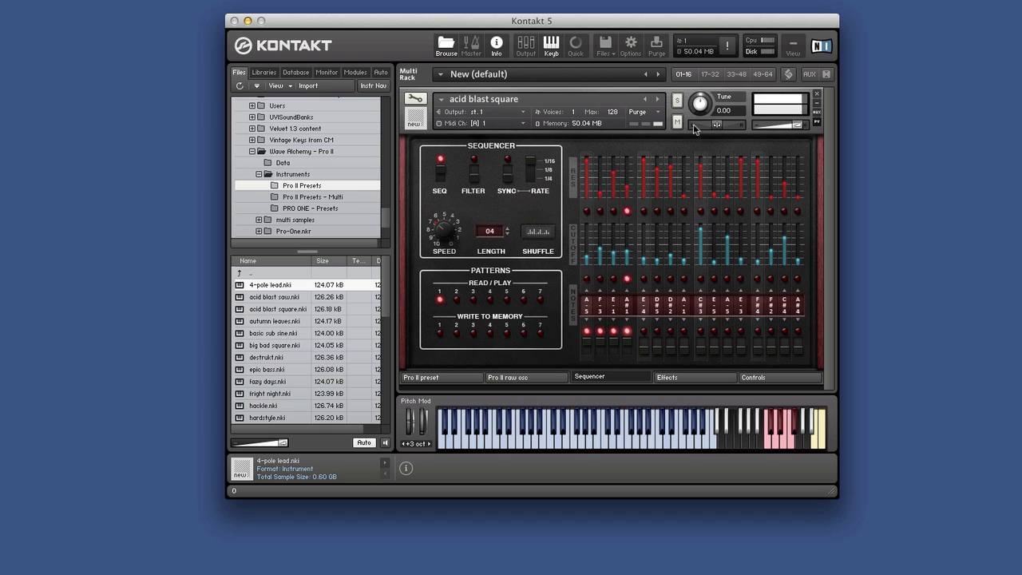
left_click_drag(787, 124, 767, 130)
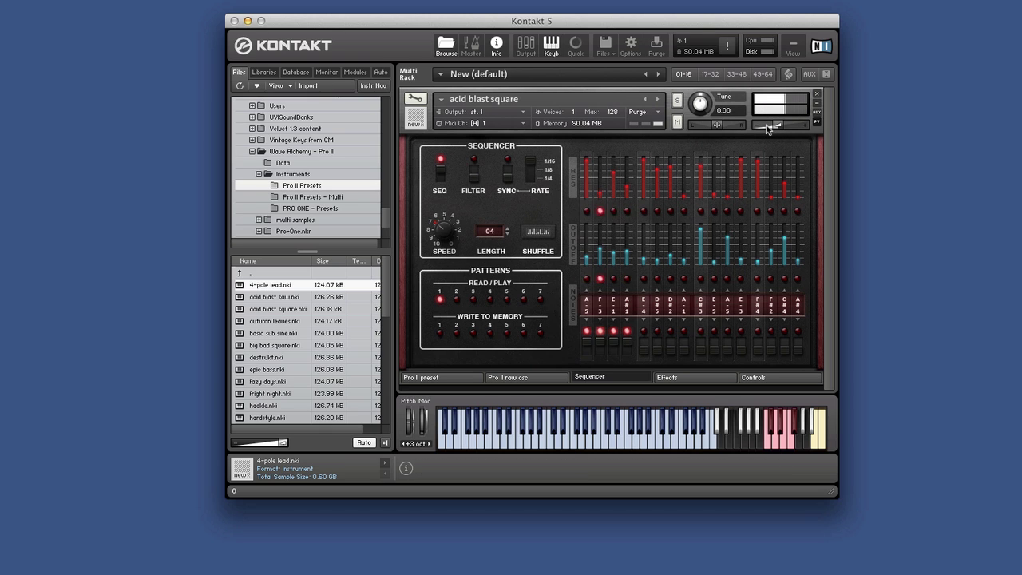
left_click_drag(588, 160, 588, 196)
left_click(475, 172)
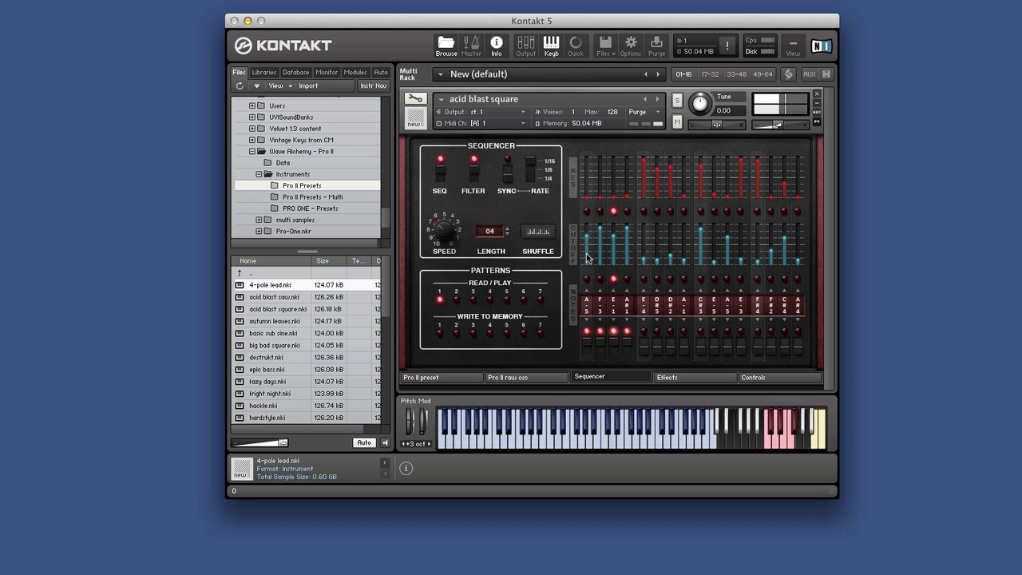
left_click(474, 173)
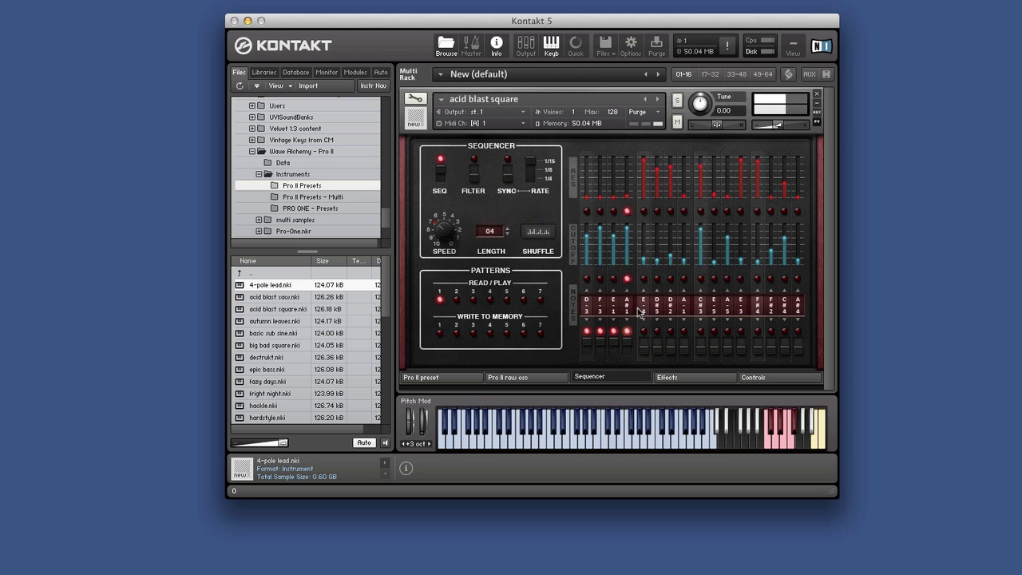
Step: Set length to 08, enable gates for steps 5–8, and set step 5 to D, step 6 to A#4, step 8 to C1
left_click_drag(507, 232, 503, 226)
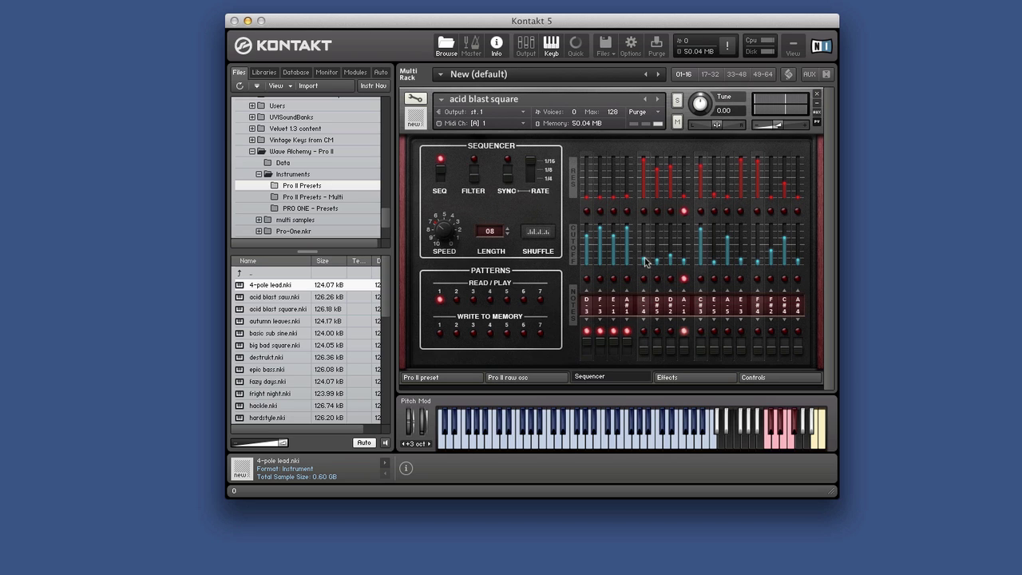
left_click_drag(645, 335, 683, 336)
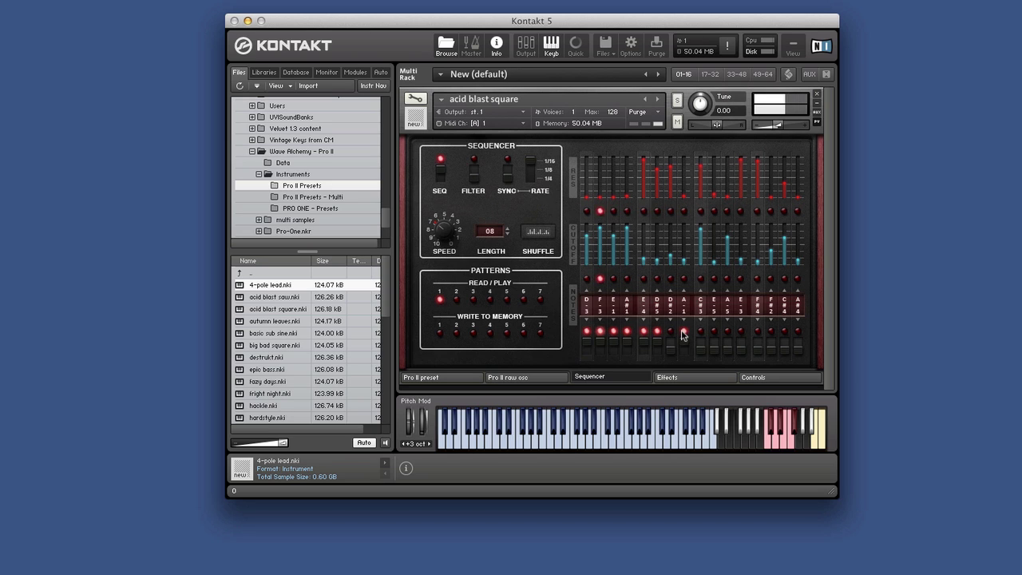
left_click_drag(643, 306, 643, 336)
left_click_drag(657, 314, 656, 354)
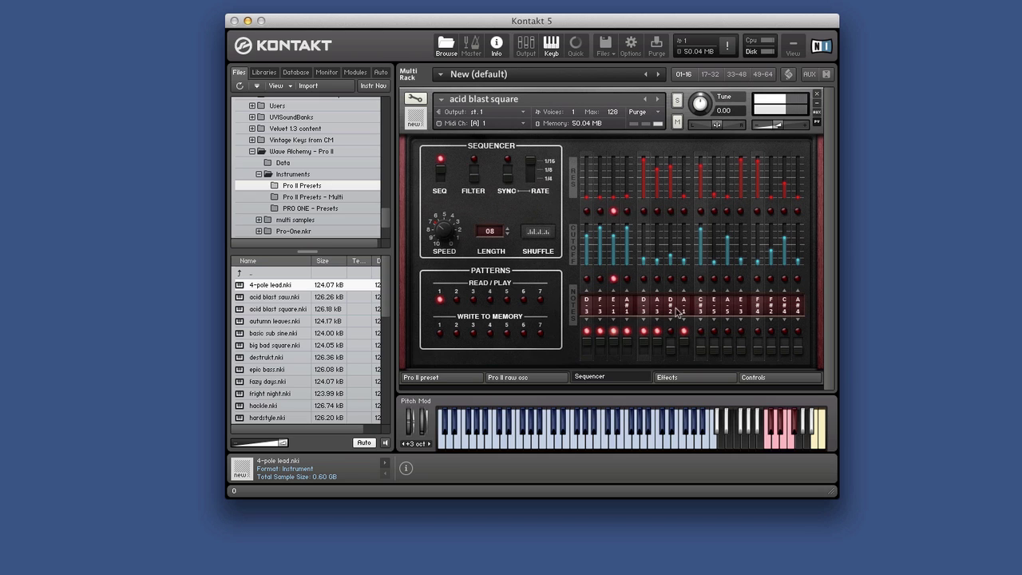
left_click_drag(681, 311, 683, 347)
left_click(669, 348)
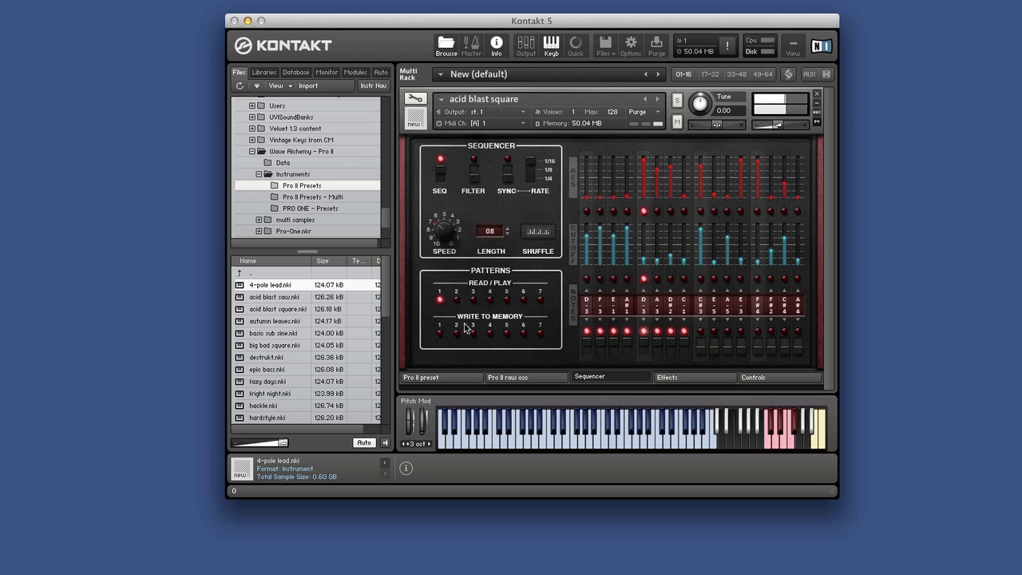
Step: Shuffle the resonance, cutoff and note steps seven times for new random patterns
left_click(535, 234)
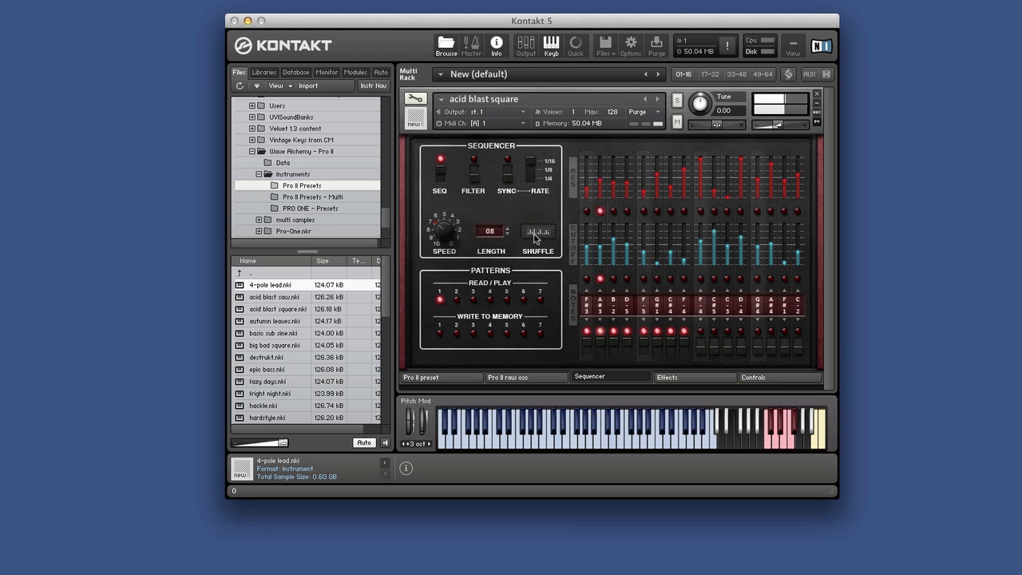
left_click(534, 234)
left_click(535, 234)
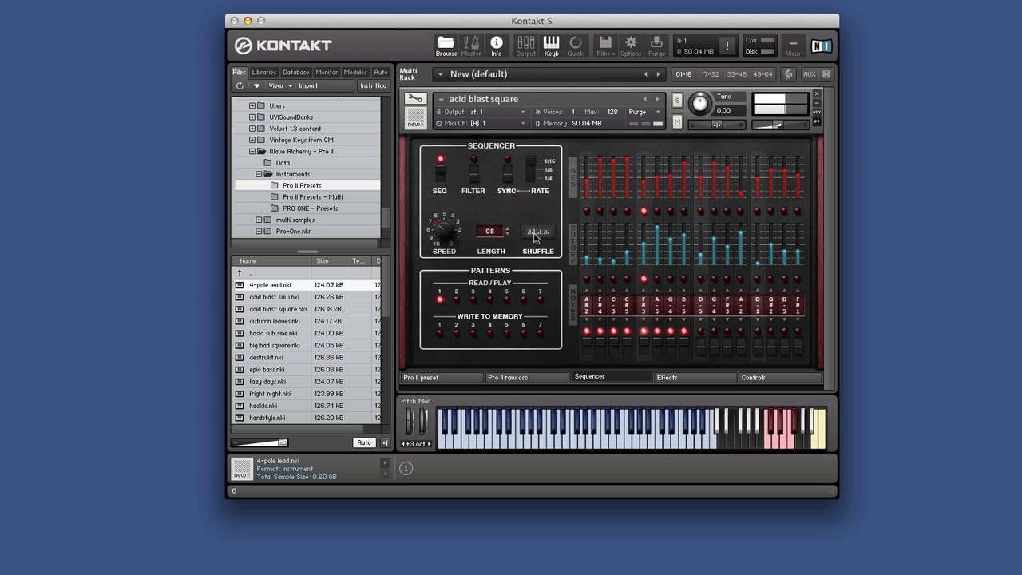
left_click(535, 234)
left_click(535, 233)
left_click(535, 234)
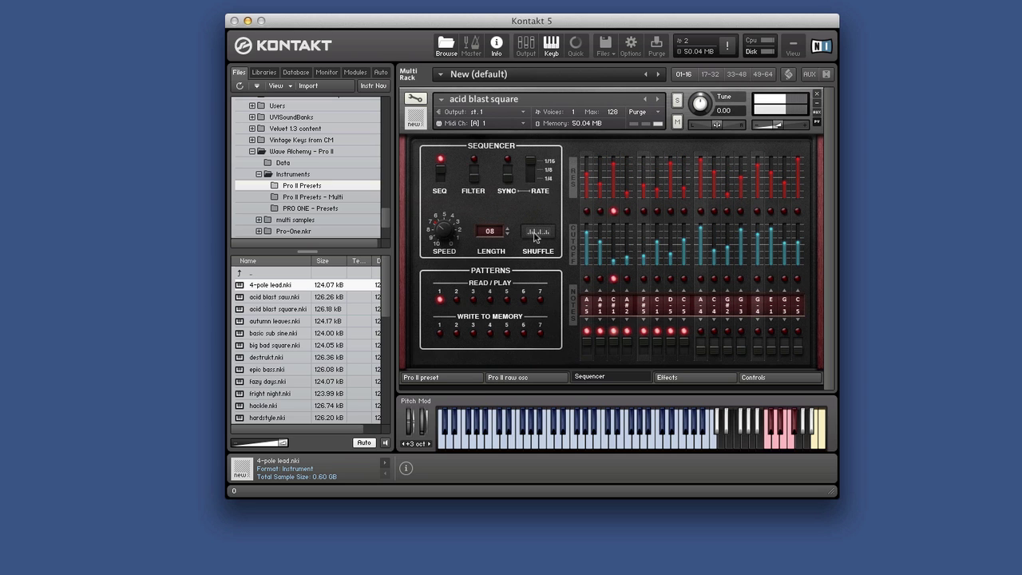
left_click(535, 234)
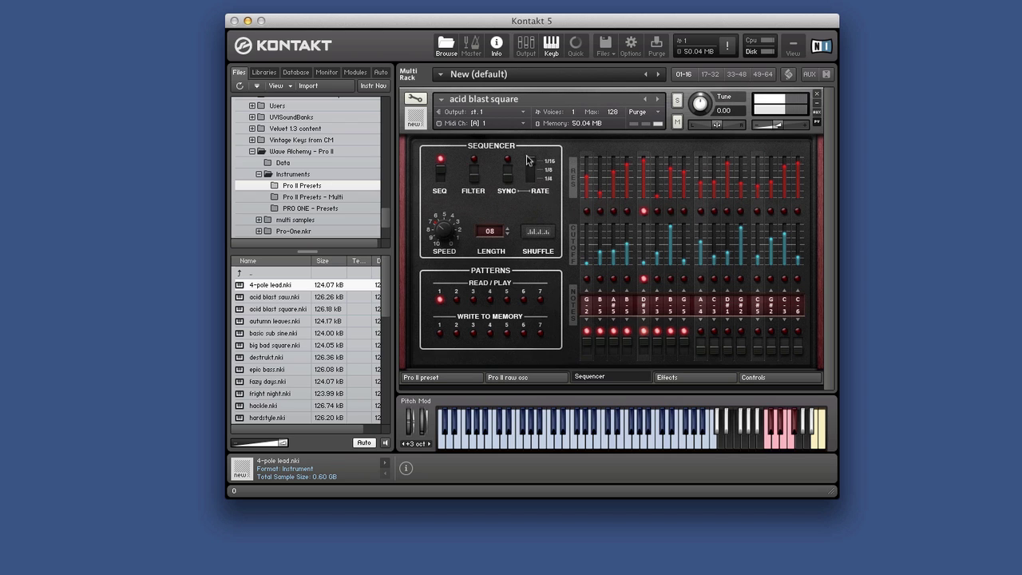
Step: Change the sequencer step rate and toggle tempo SYNC on and back off
left_click(528, 163)
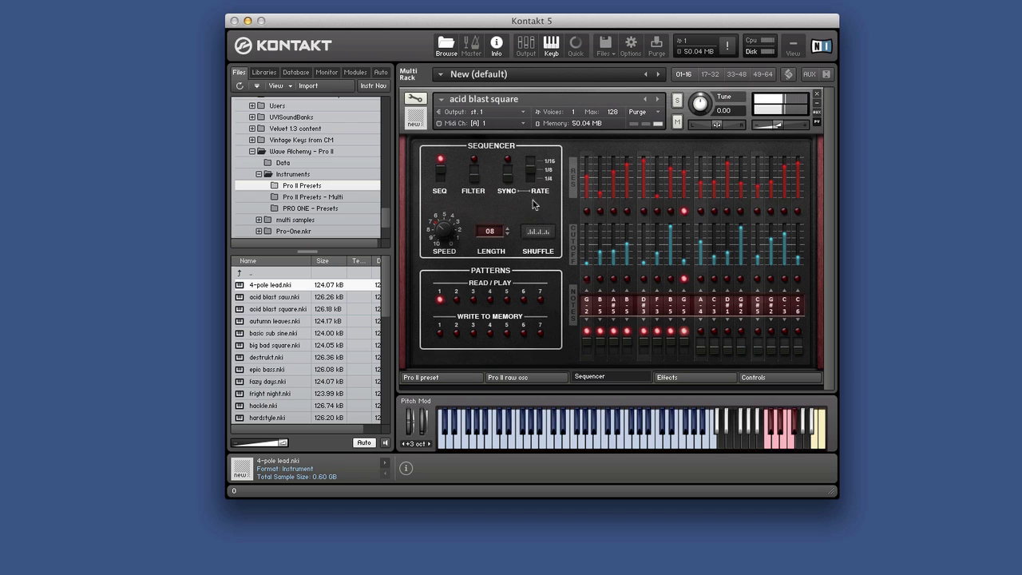
left_click(507, 175)
left_click(507, 173)
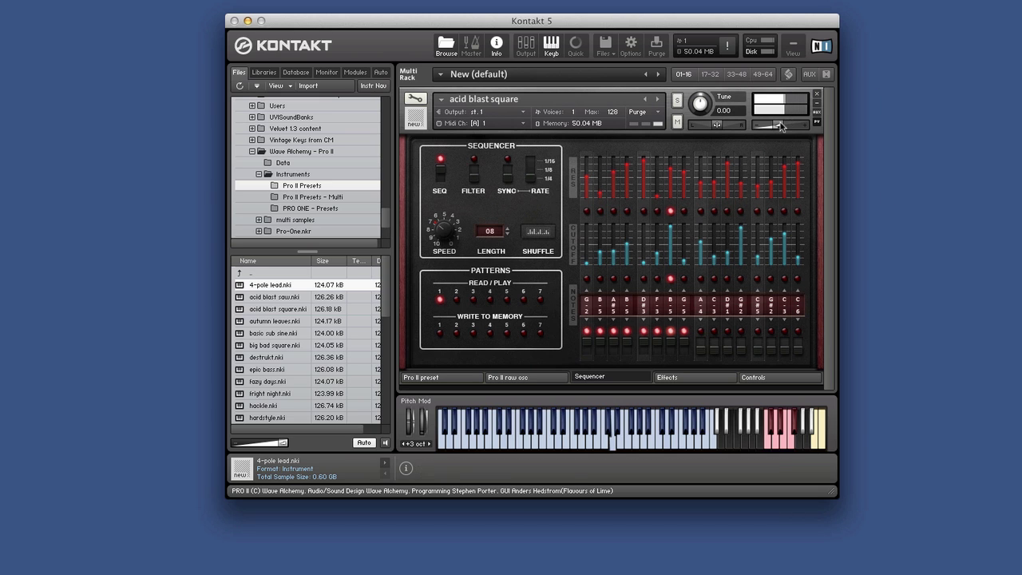
Step: Mute acid blast square, then step through autumn leaves, basic sub sine and big bad square to destrukt
left_click(677, 121)
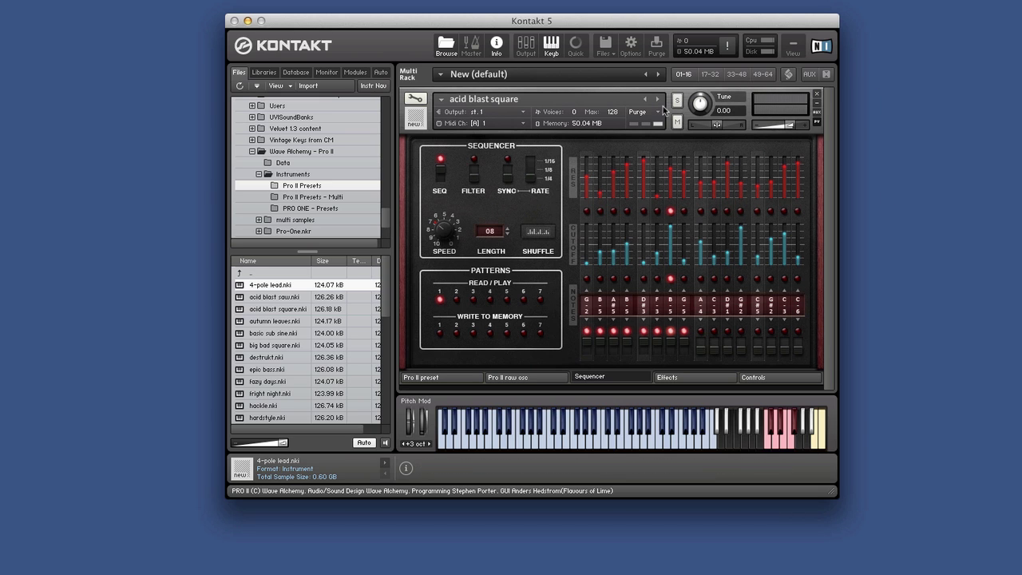
left_click(657, 99)
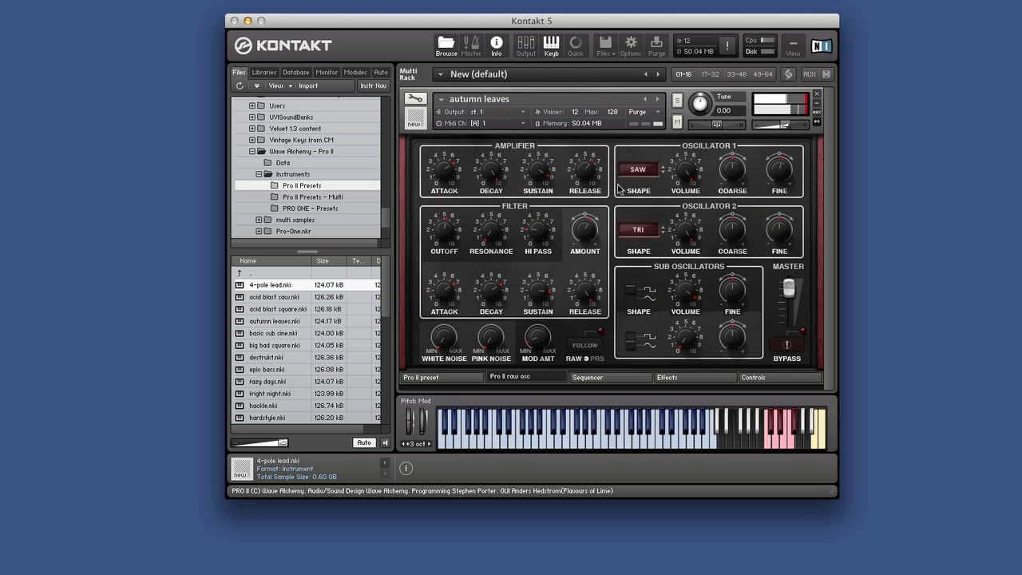
left_click(658, 98)
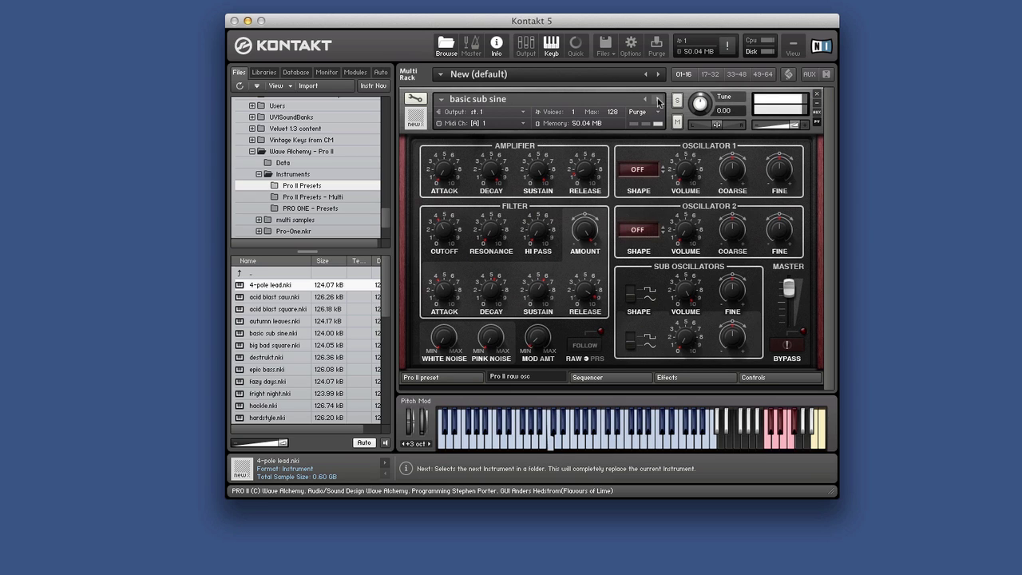
left_click(657, 99)
left_click(657, 100)
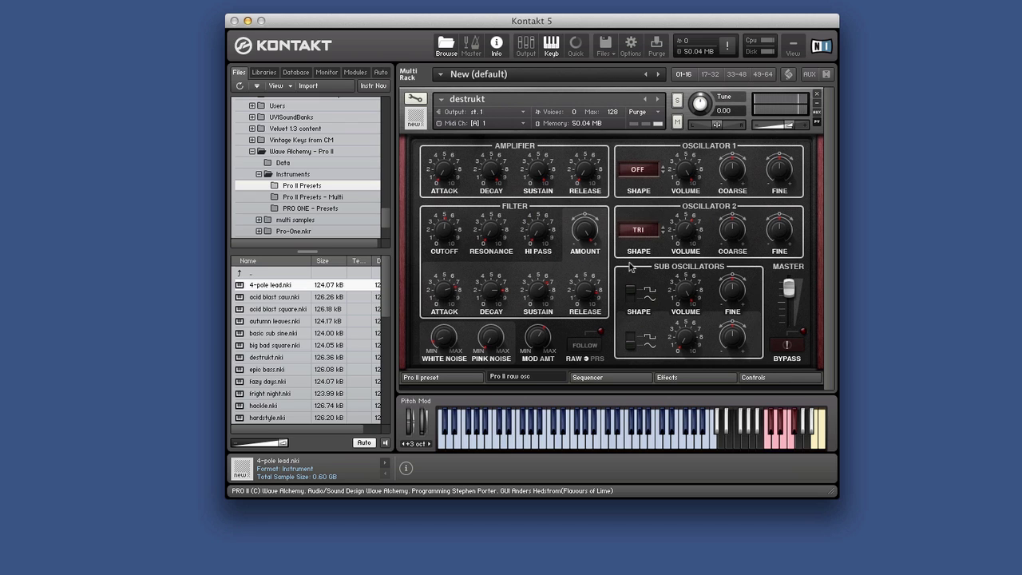
Step: Enable the AMP modulation destination on destrukt's preset page, then load epic bass
left_click(465, 377)
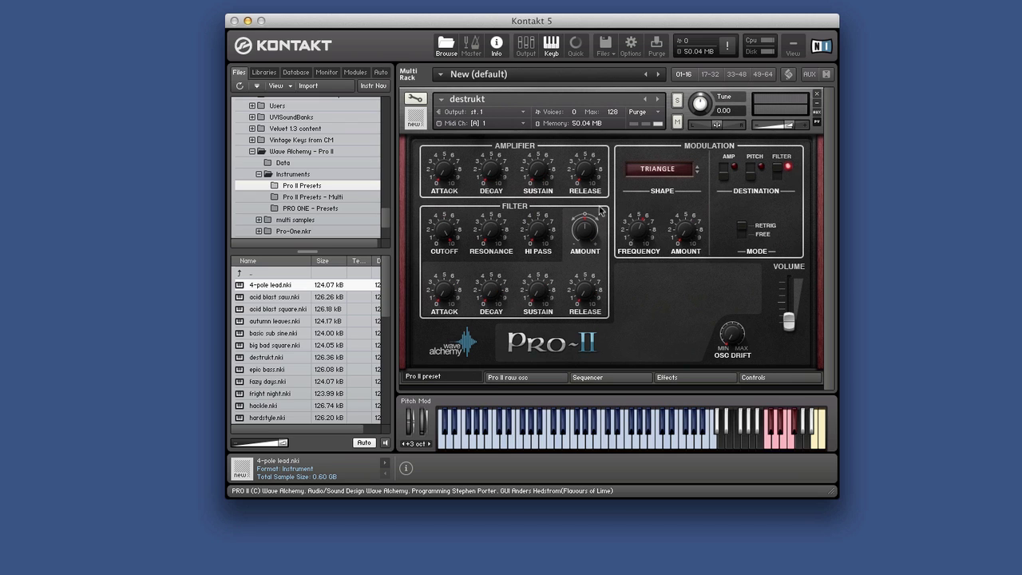
left_click(723, 170)
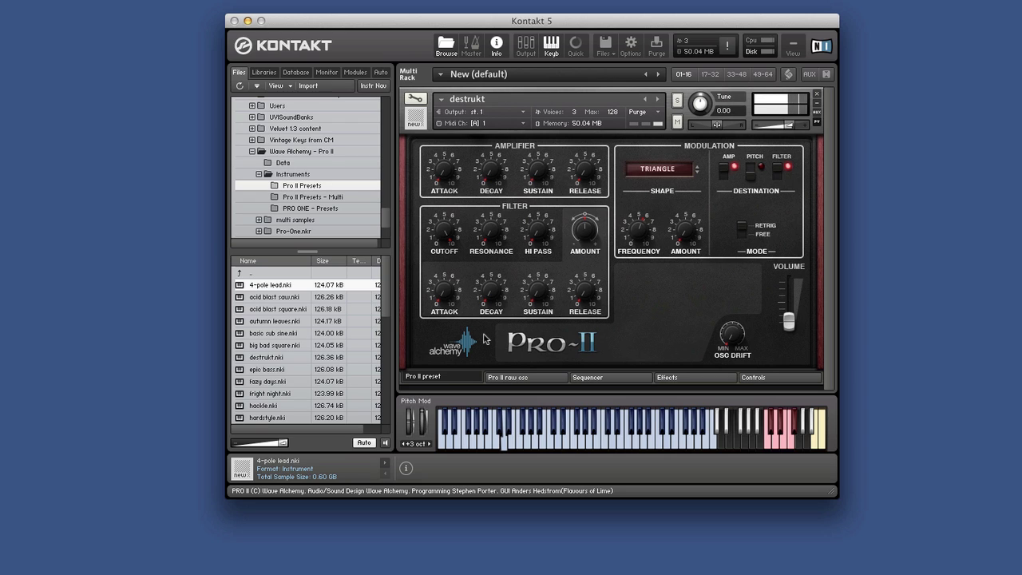
left_click(657, 99)
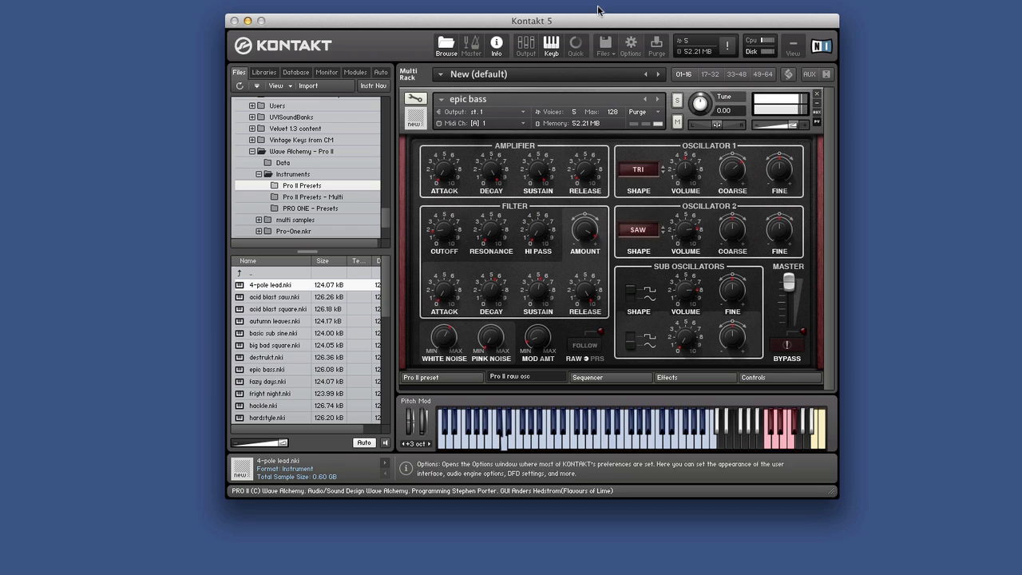
Step: Remove epic bass and load empathy.nkm from Pro II Presets - Multi, replacing the current multi
left_click(816, 97)
left_click(320, 199)
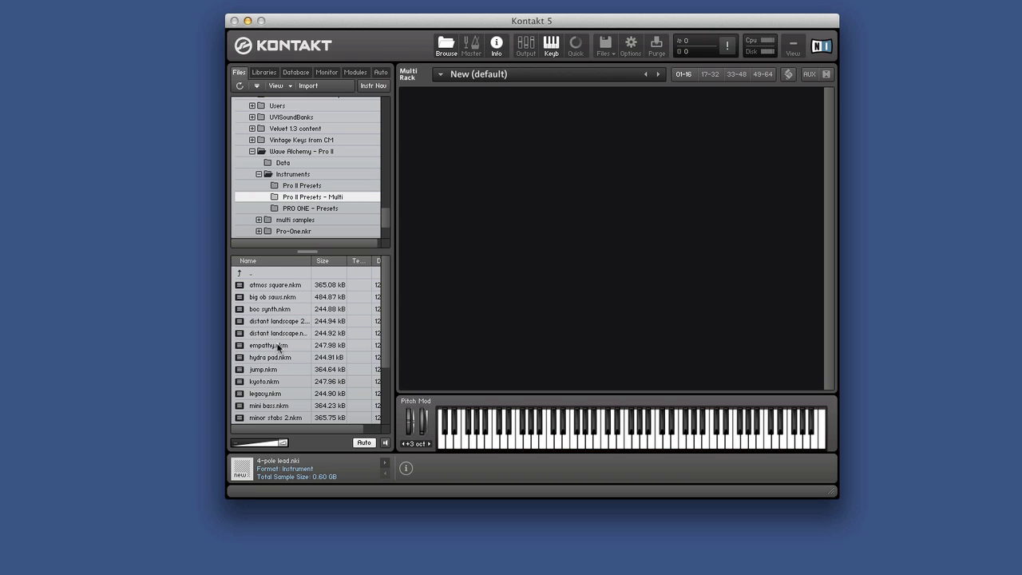
left_click_drag(278, 344, 591, 187)
key("Return")
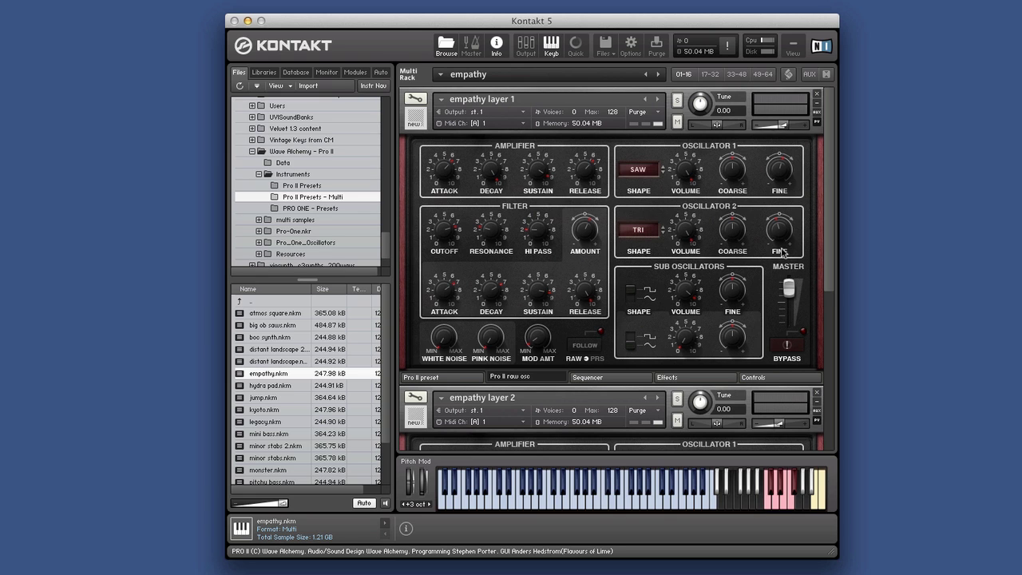
scroll(782, 252, "down", 5)
scroll(783, 252, "up", 5)
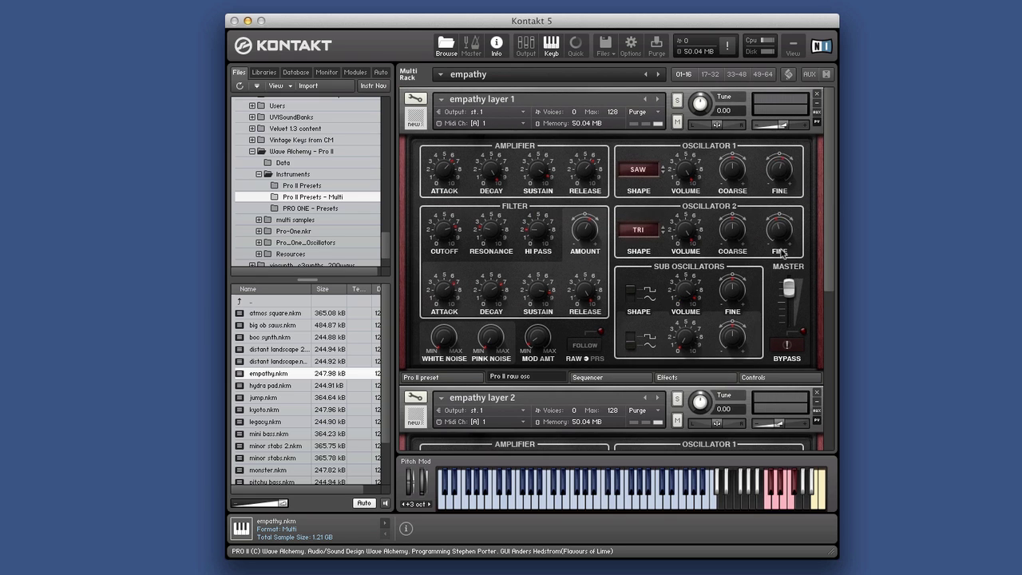